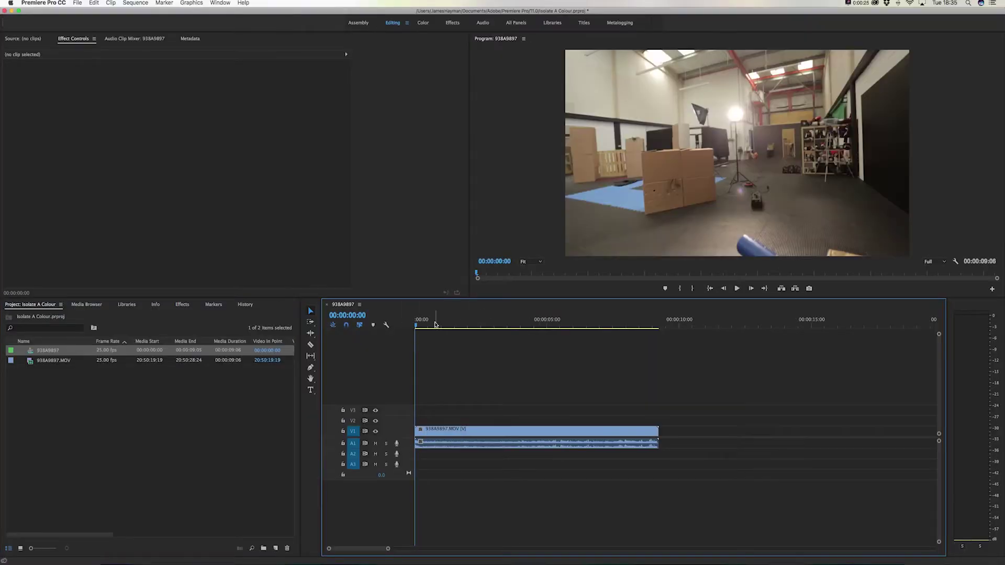
Step: Apply Leave Color to the warehouse clip on V1 by searching 'leave' in Effects
left_click(435, 323)
left_click(439, 438)
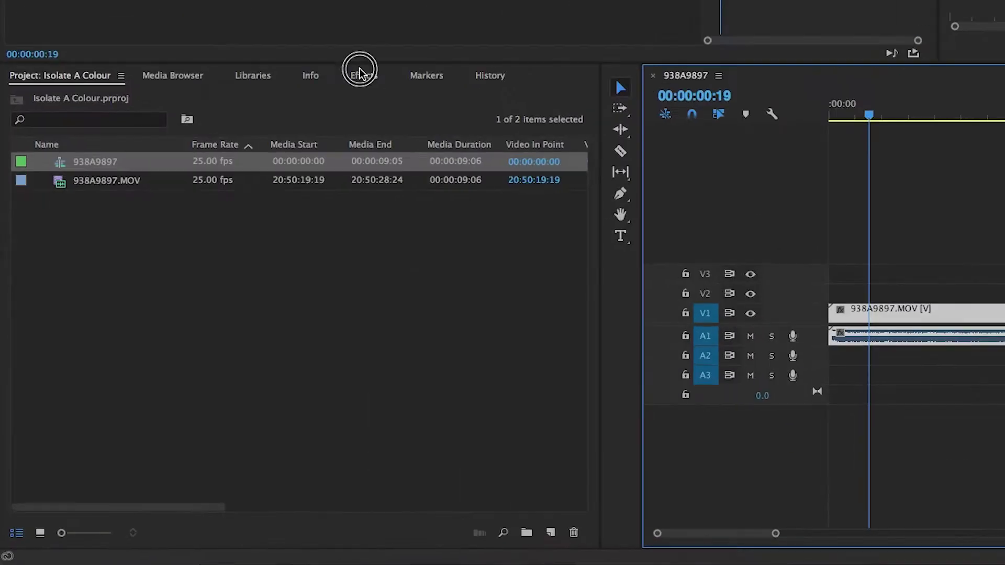
left_click(182, 304)
left_click(86, 96)
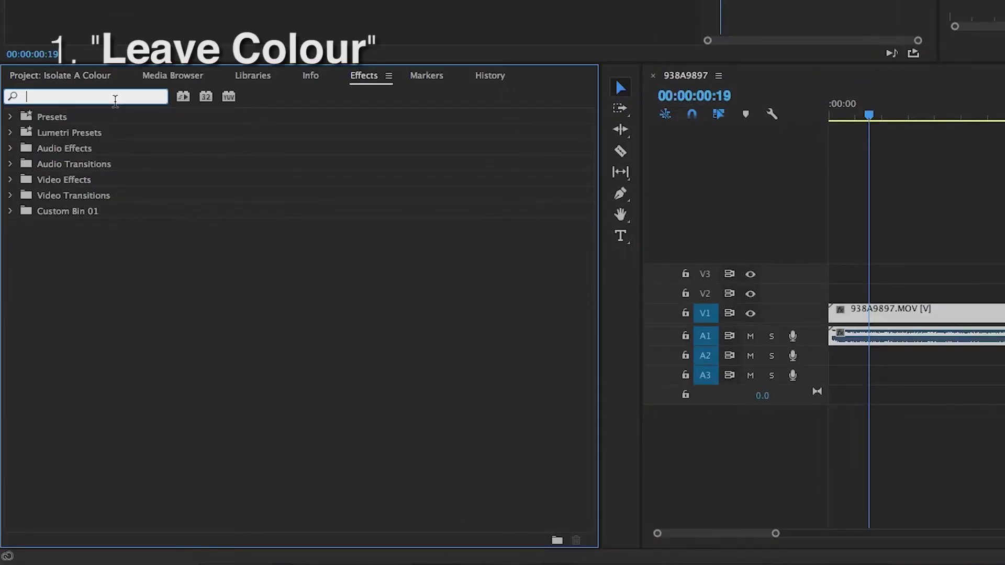
type("leave")
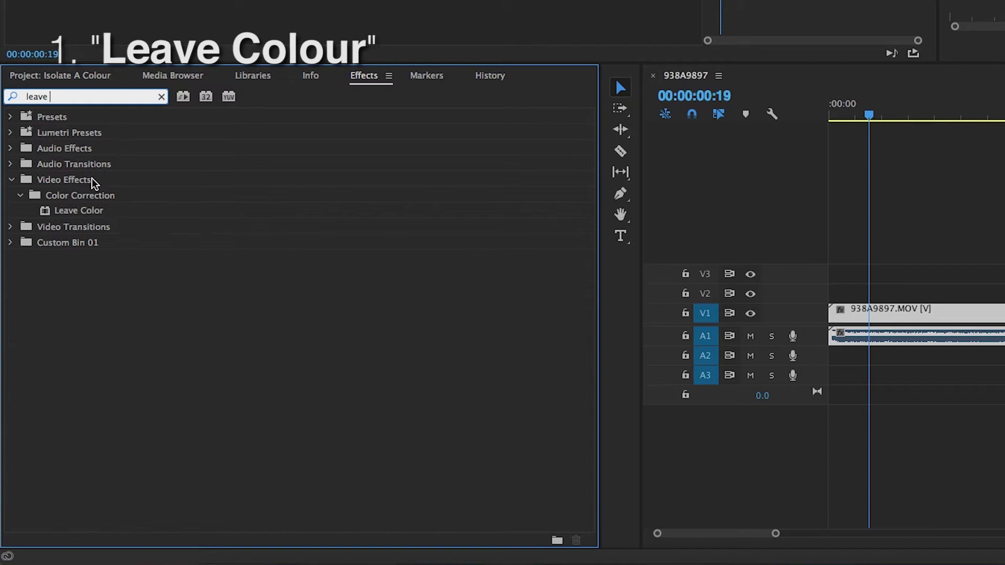
double_click(78, 210)
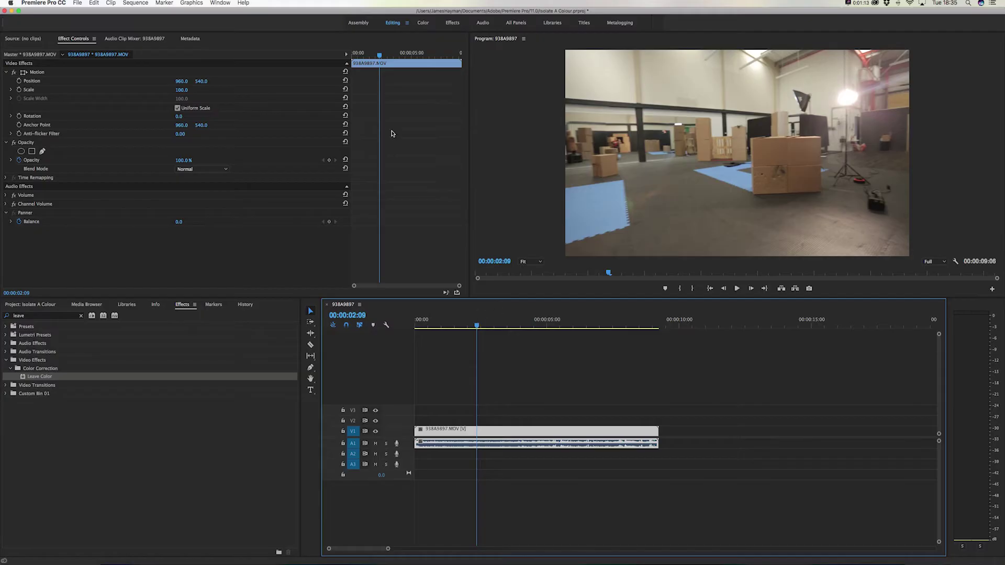
Step: In the Color workspace, add two Hue Saturation curve points and drag non-blue hues toward centre
left_click(422, 23)
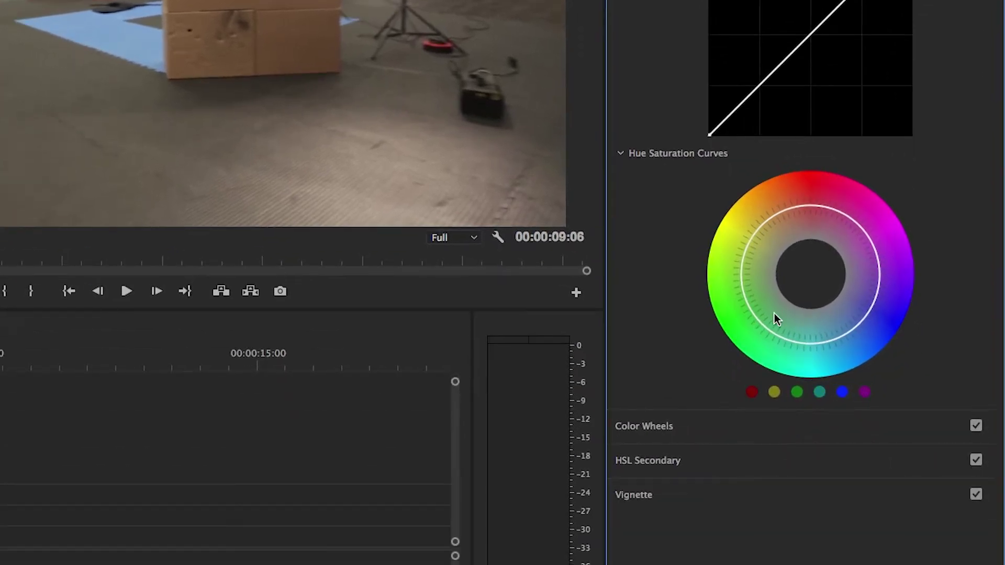
left_click(800, 345)
left_click(834, 338)
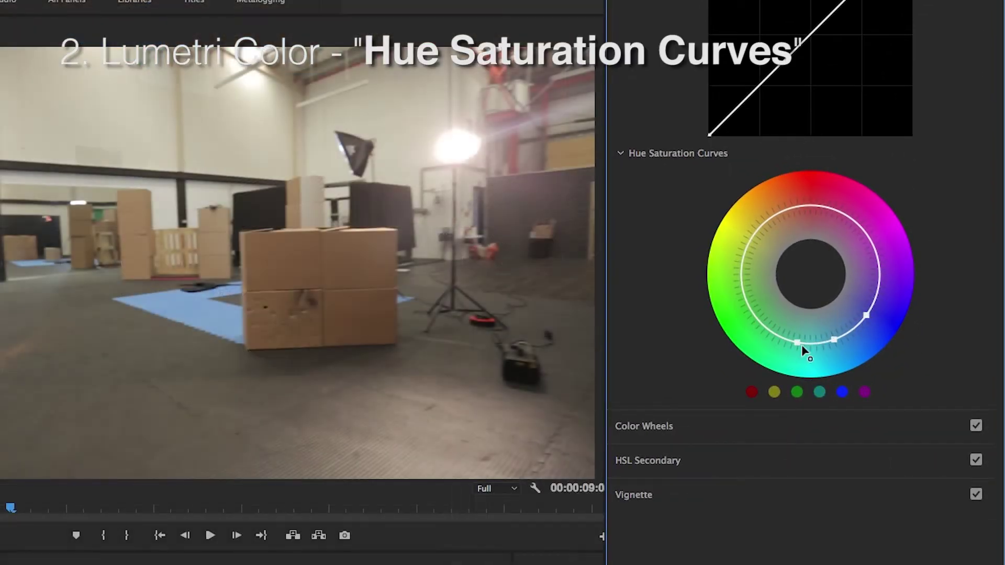
left_click_drag(799, 346, 804, 308)
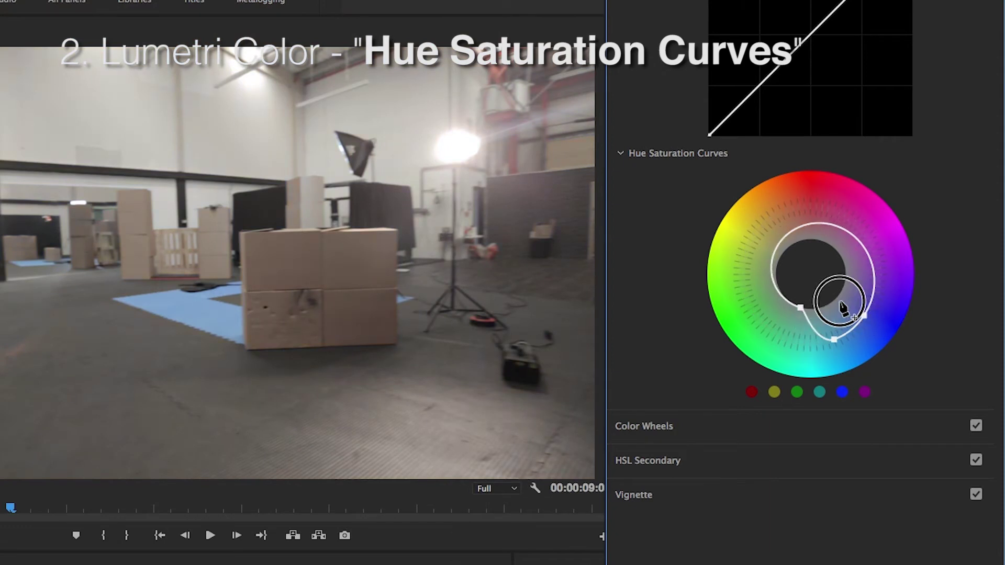